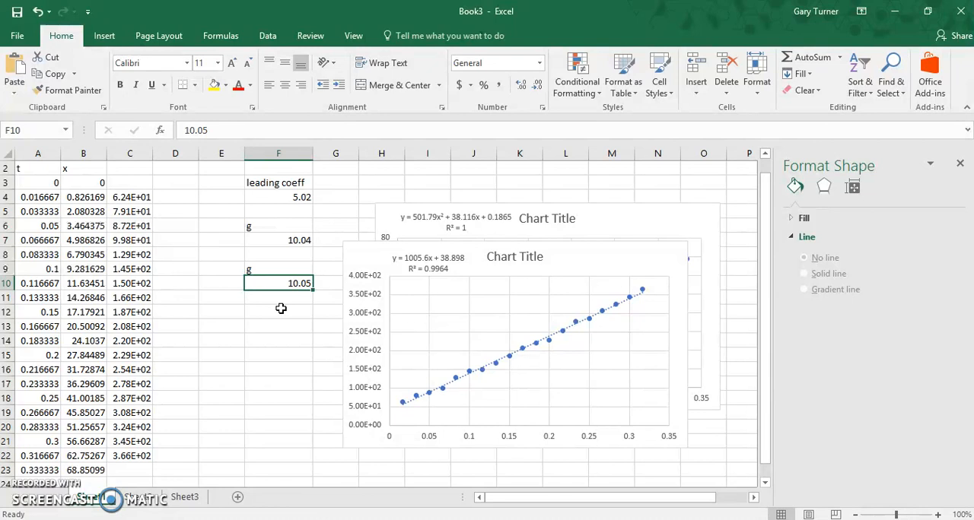
Step: Close the Format Shape pane to widen the worksheet view
{"action": "left_click", "coordinate": [961, 165]}
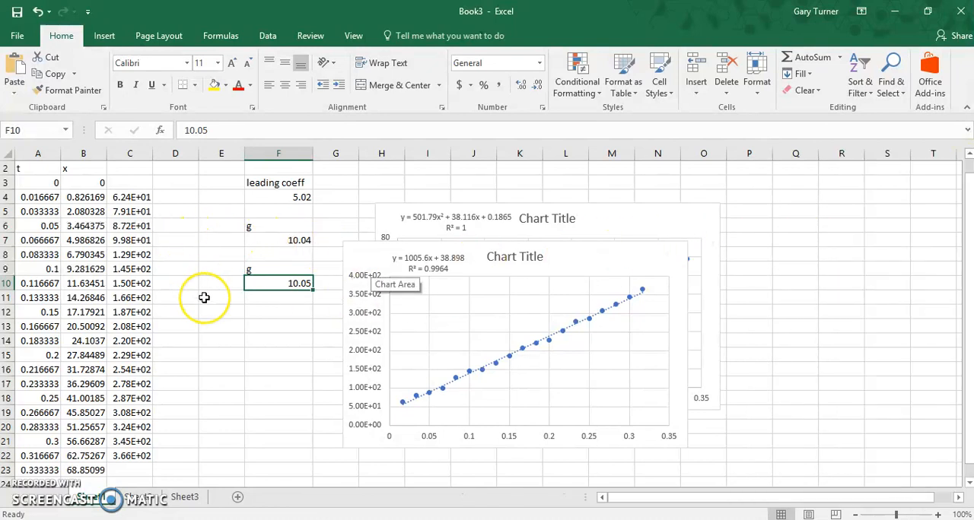
{"action": "scroll", "coordinate": [202, 297], "scroll_direction": "down", "scroll_amount": 1}
{"action": "scroll", "coordinate": [204, 298], "scroll_direction": "up", "scroll_amount": 1}
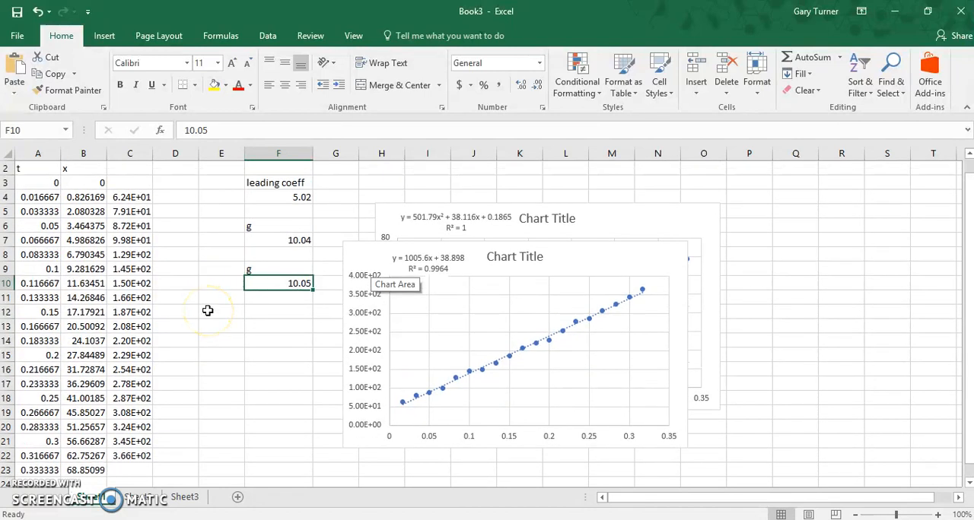
Step: Select the two-column, five-row range B25:C29 below the data and start a LINEST formula in it
{"action": "scroll", "coordinate": [208, 310], "scroll_direction": "down", "scroll_amount": 3}
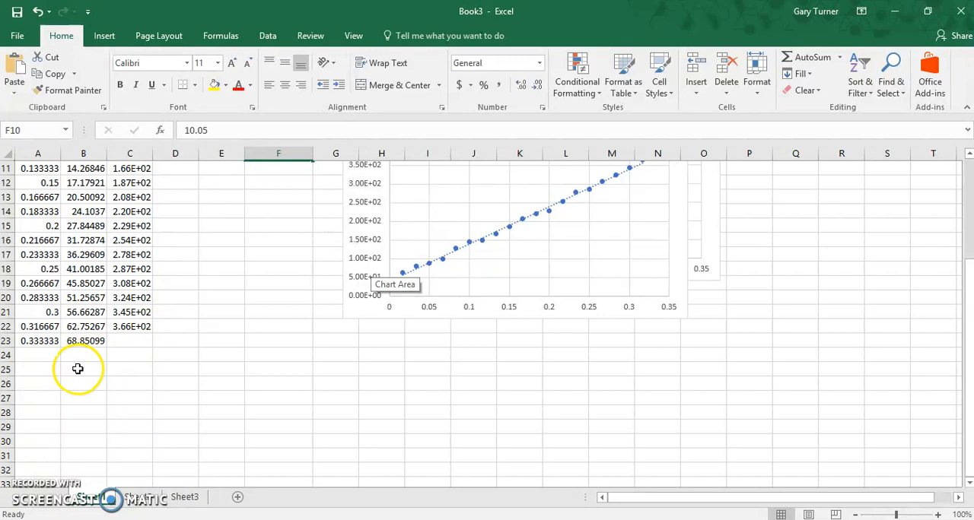
{"action": "left_click_drag", "start_coordinate": [78, 368], "coordinate": [114, 427]}
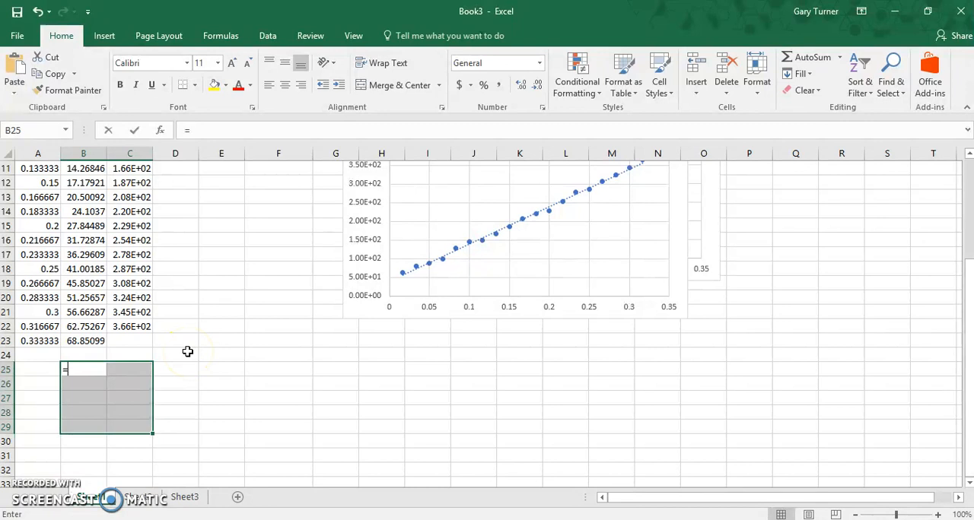
{"action": "type", "text": "ines"}
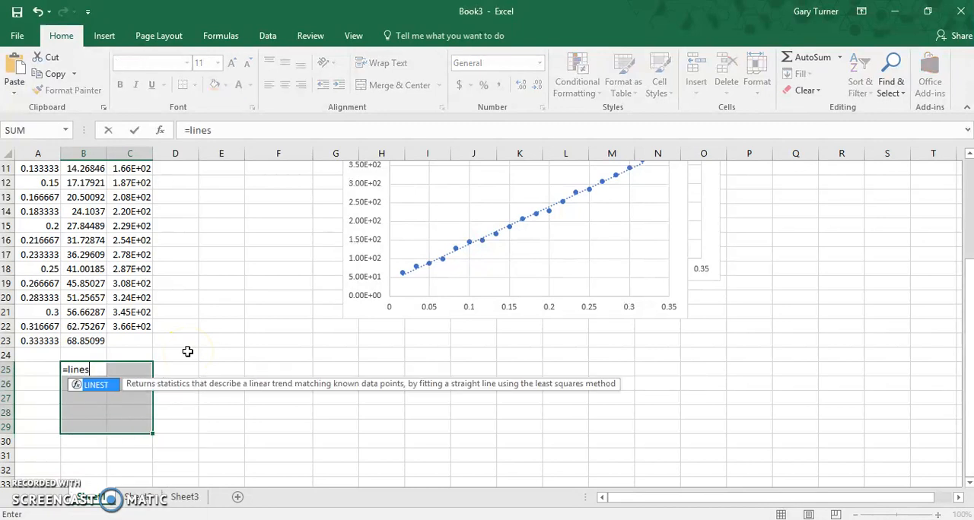
{"action": "type", "text": "t("}
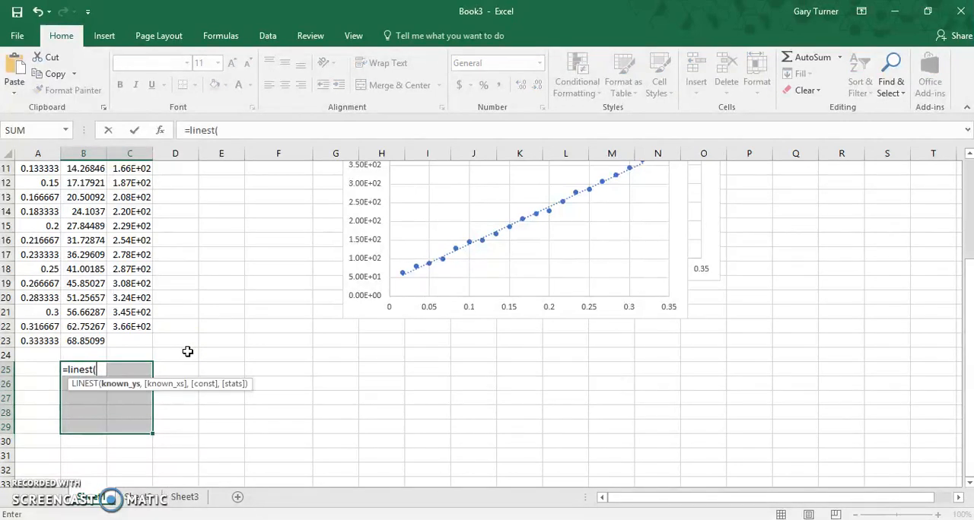
{"action": "scroll", "coordinate": [205, 329], "scroll_direction": "up", "scroll_amount": 2}
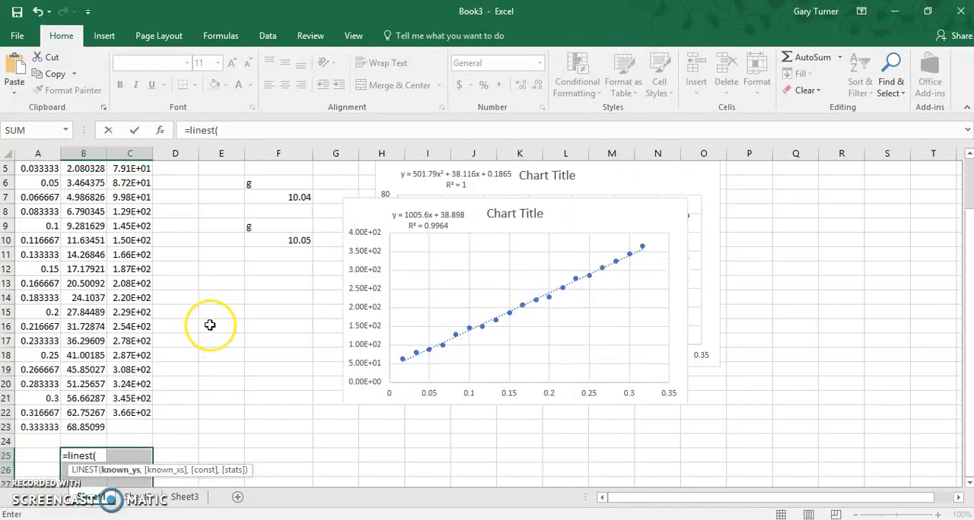
{"action": "scroll", "coordinate": [210, 325], "scroll_direction": "up", "scroll_amount": 1}
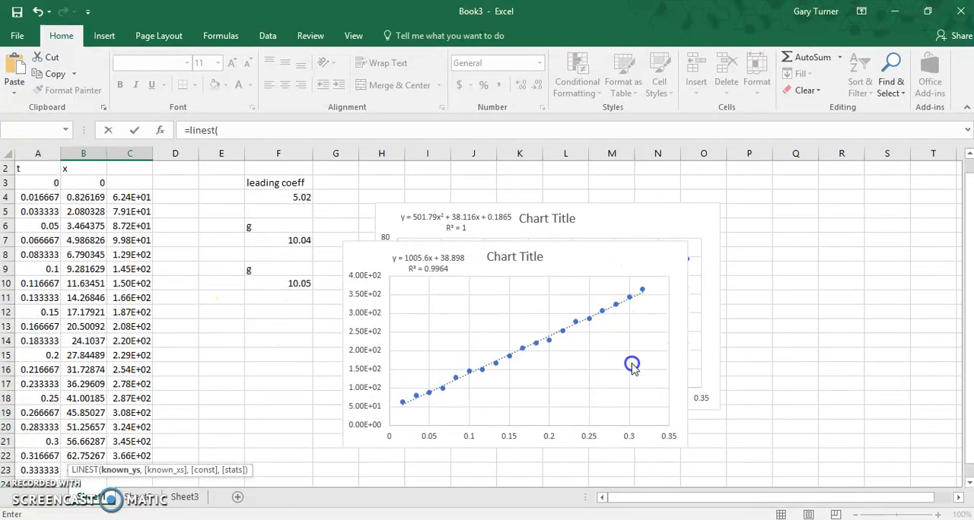
{"action": "left_click", "coordinate": [635, 381]}
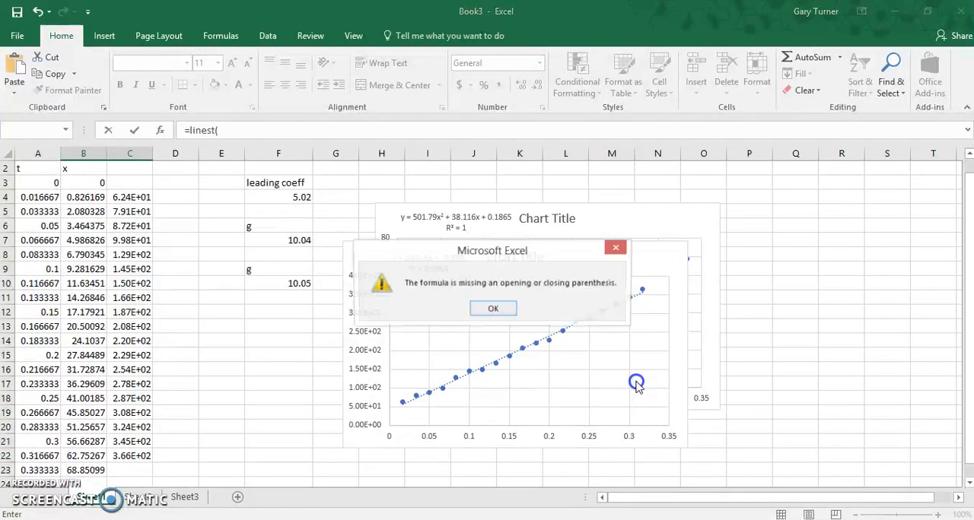
{"action": "left_click", "coordinate": [496, 309]}
{"action": "left_click", "coordinate": [581, 321]}
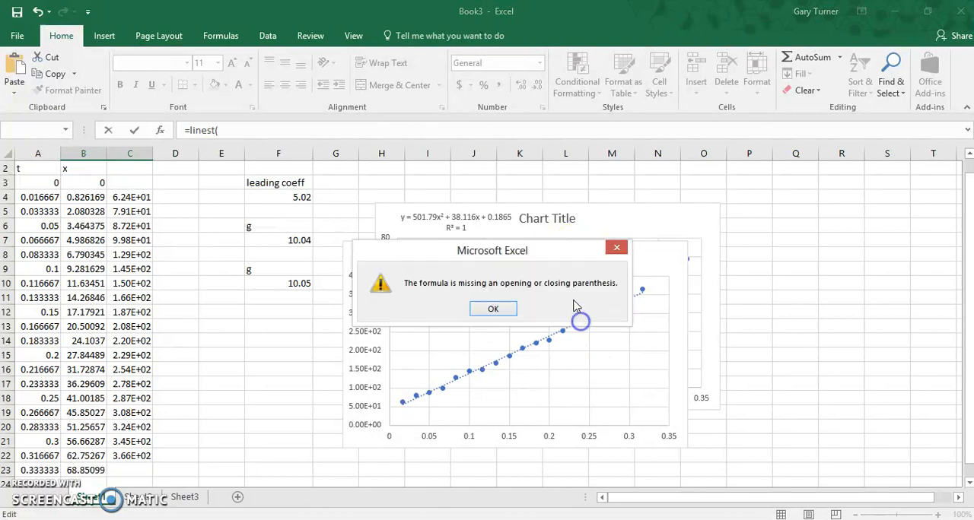
{"action": "left_click", "coordinate": [487, 308]}
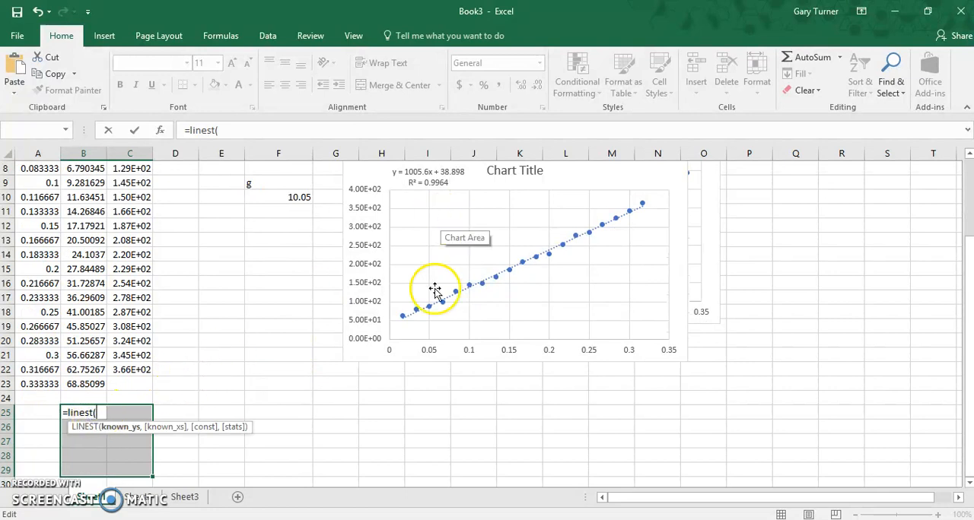
Step: Complete the LINEST array formula with known y values C4:C22, known x values A4:A22, and both const and stats set to 1
{"action": "scroll", "coordinate": [354, 392], "scroll_direction": "up", "scroll_amount": 3}
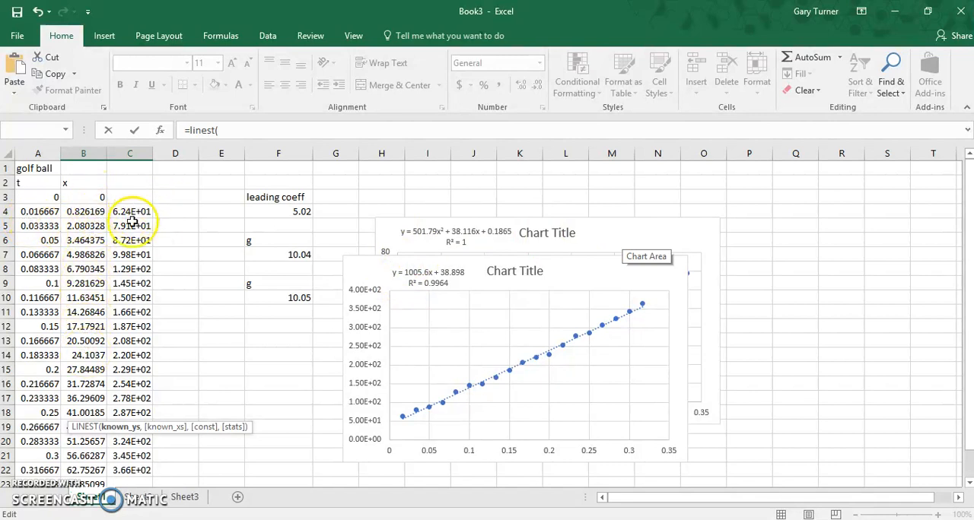
{"action": "left_click_drag", "start_coordinate": [135, 211], "coordinate": [135, 471]}
{"action": "type", "text": ","}
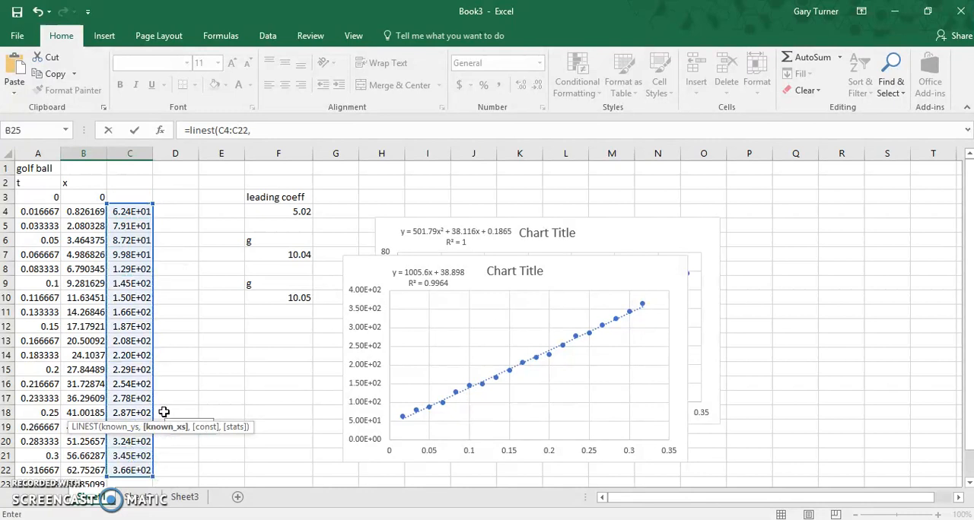
{"action": "left_click_drag", "start_coordinate": [29, 212], "coordinate": [39, 472]}
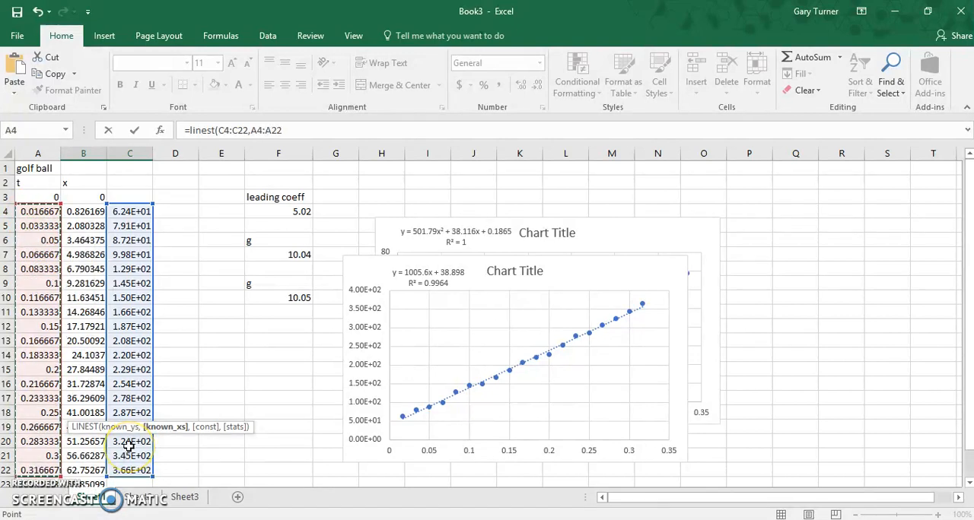
{"action": "type", "text": ",1,1"}
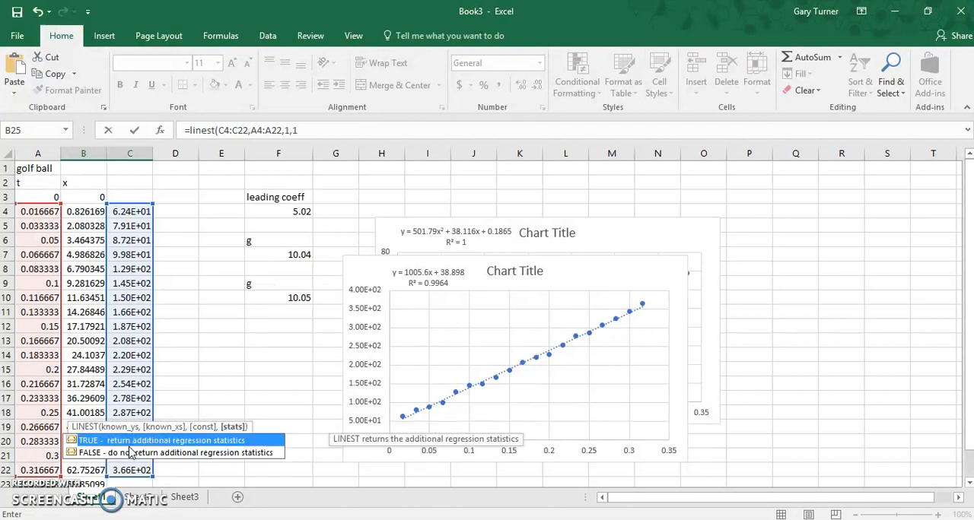
{"action": "type", "text": ")"}
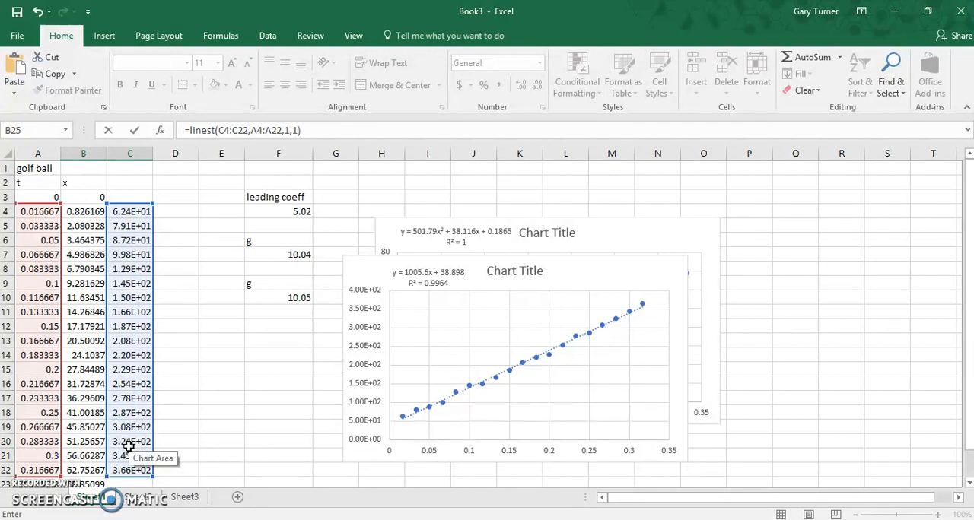
{"action": "key", "text": "ctrl+shift+Return"}
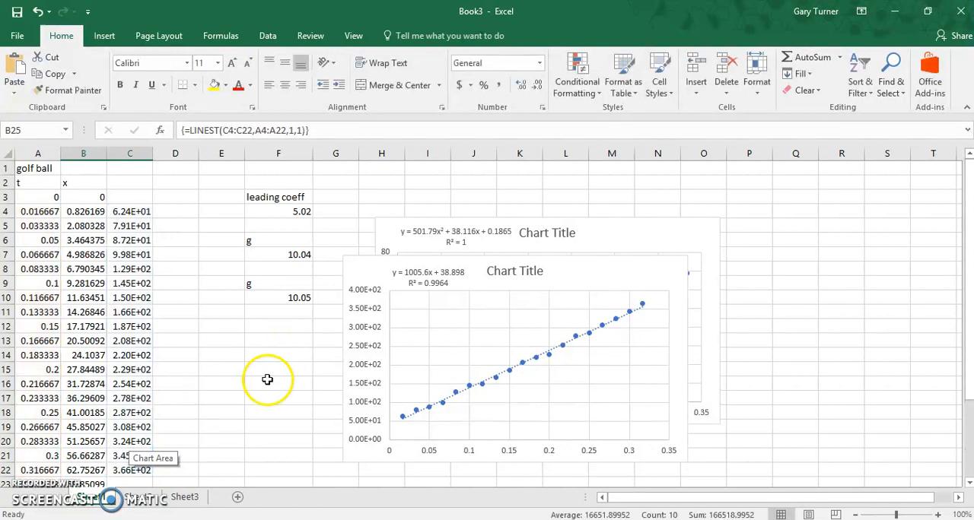
{"action": "scroll", "coordinate": [234, 394], "scroll_direction": "down", "scroll_amount": 2}
{"action": "scroll", "coordinate": [233, 394], "scroll_direction": "down", "scroll_amount": 1}
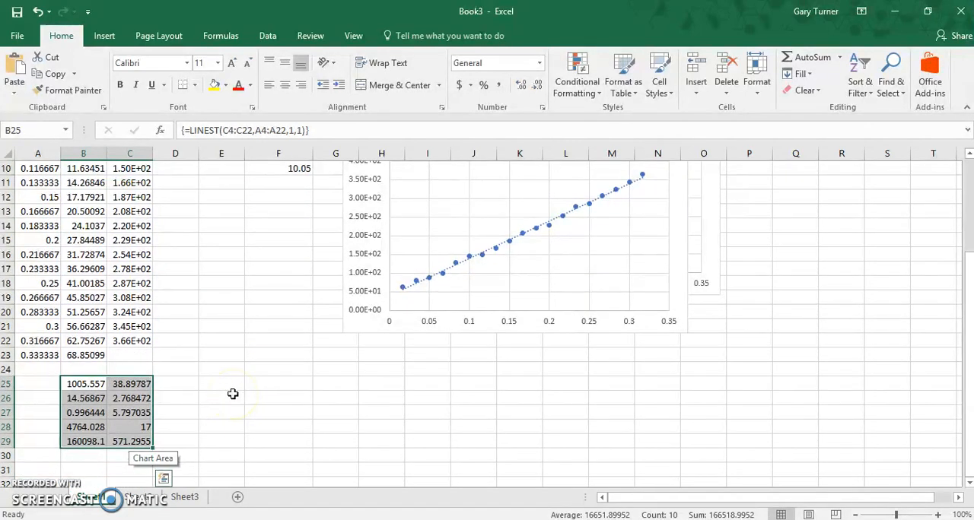
Step: Move the linear-fit chart below the quadratic-fit chart so that both are uncovered
{"action": "scroll", "coordinate": [232, 394], "scroll_direction": "up", "scroll_amount": 1}
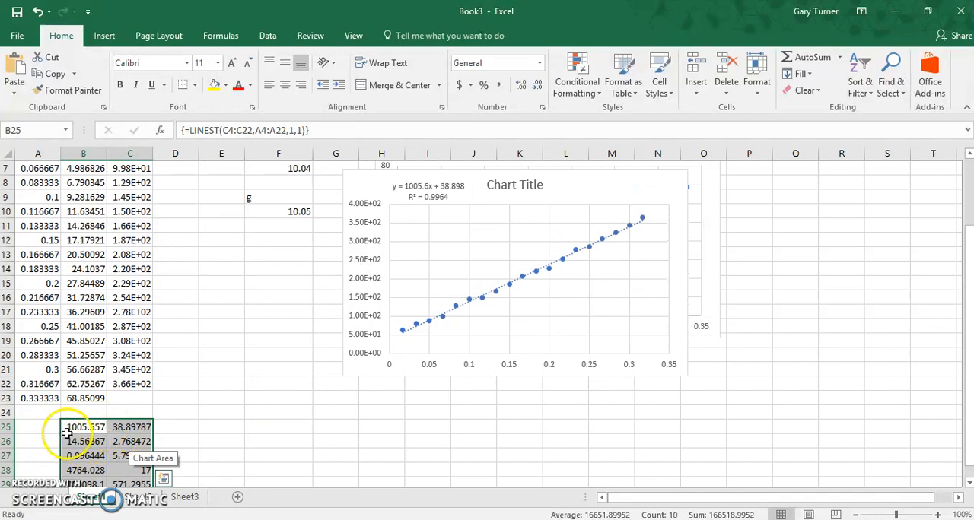
{"action": "left_click_drag", "start_coordinate": [604, 189], "coordinate": [606, 346]}
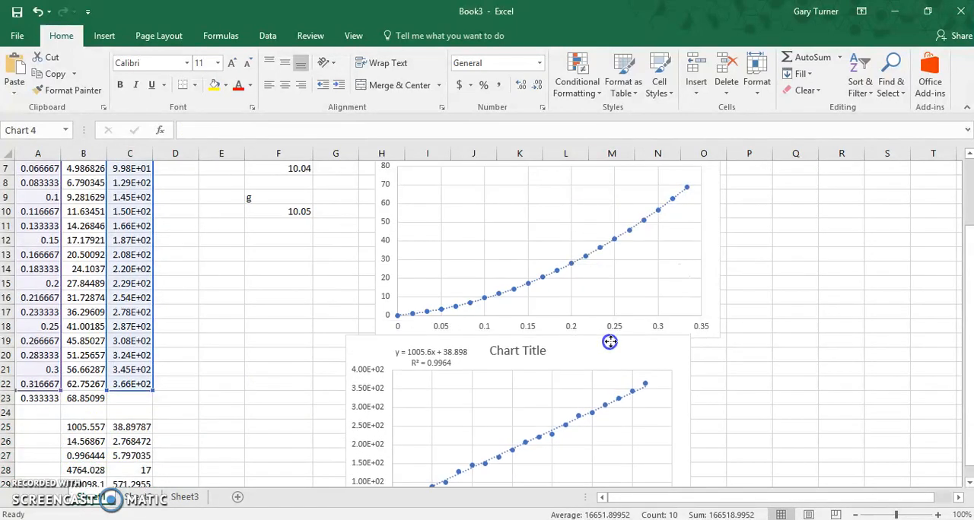
{"action": "left_click", "coordinate": [875, 354]}
{"action": "scroll", "coordinate": [860, 350], "scroll_direction": "up", "scroll_amount": 2}
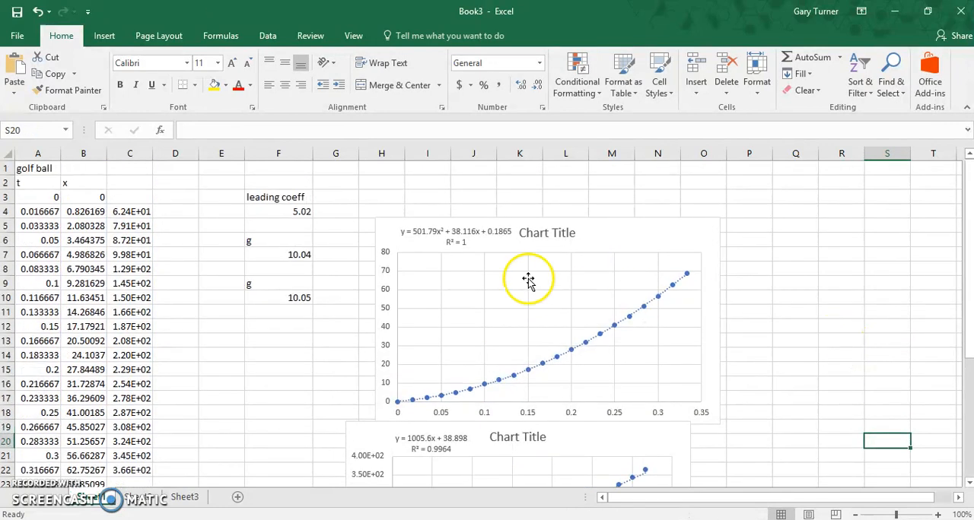
Step: Compare the quadratic chart's trendline equation with the handwritten equation of motion in Paint
{"action": "left_click", "coordinate": [453, 237]}
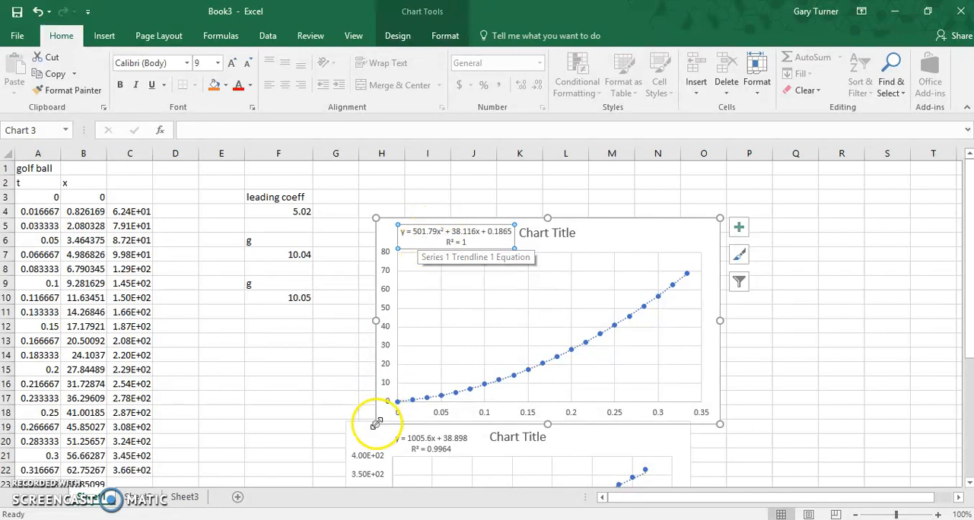
{"action": "key", "text": "alt+Tab"}
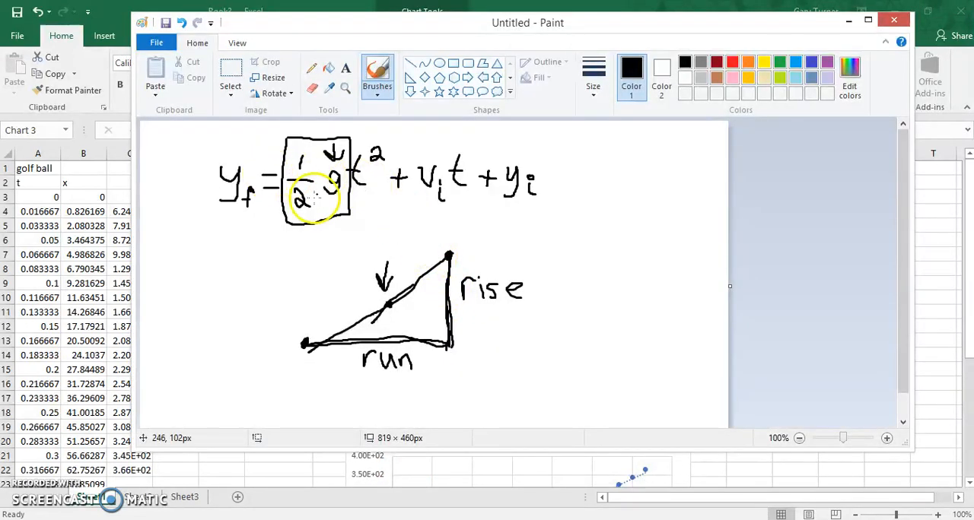
{"action": "left_click", "coordinate": [846, 21]}
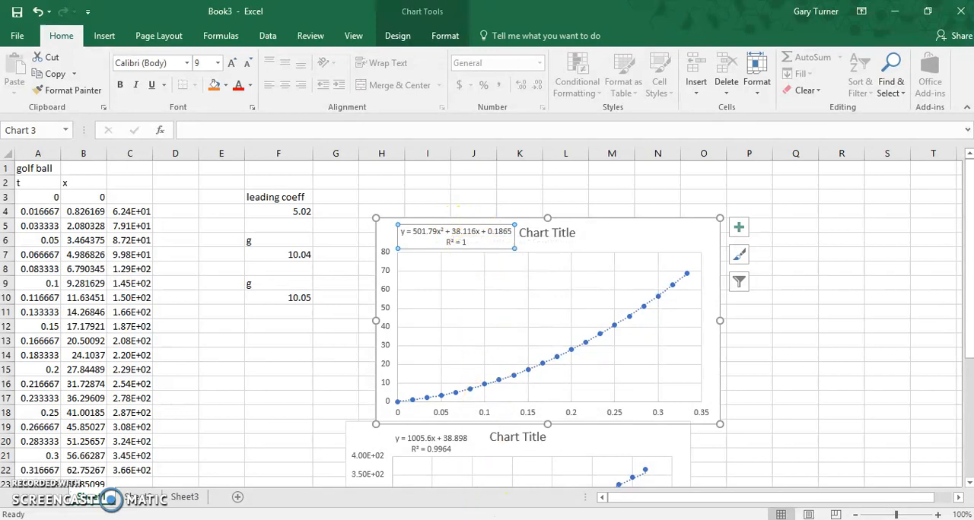
{"action": "left_click", "coordinate": [502, 519]}
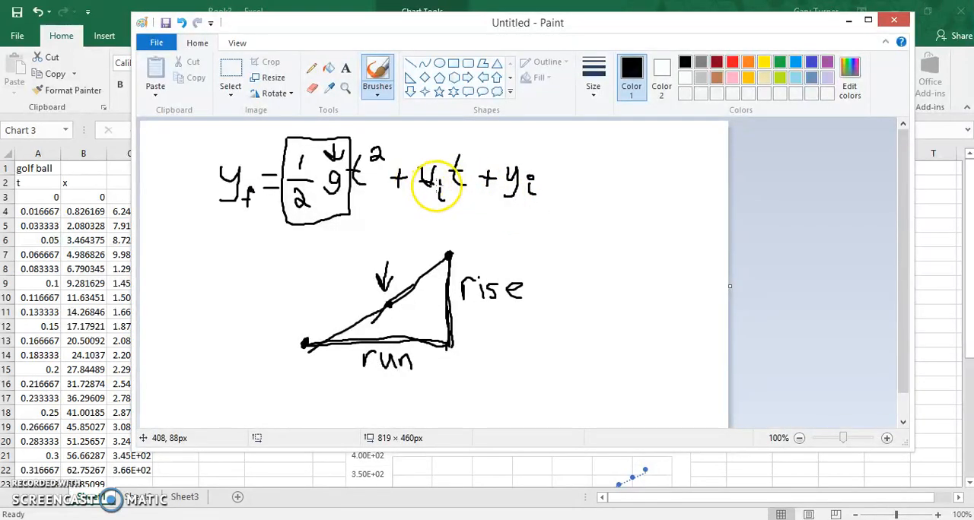
{"action": "left_click", "coordinate": [847, 20]}
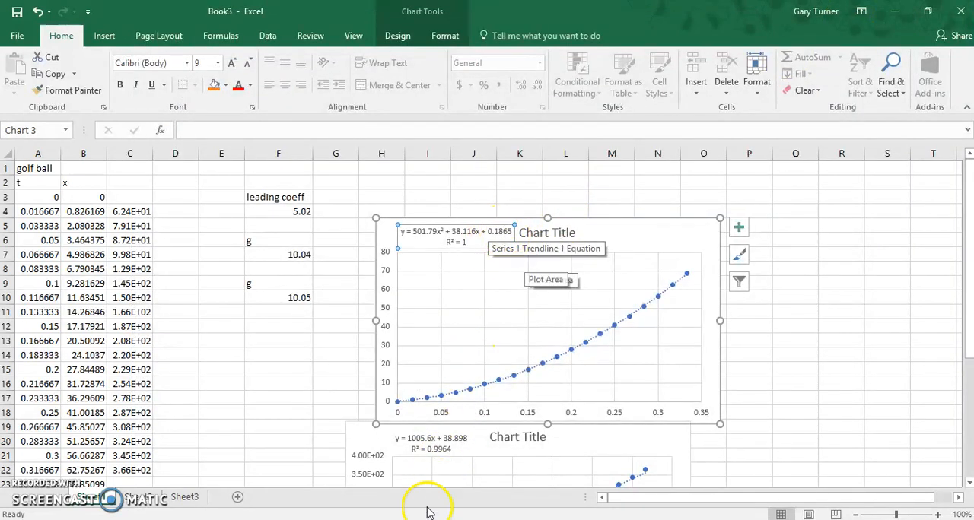
Step: Switch to Paint, underline the initial position term yi in the handwritten equation, and return to Excel
{"action": "left_click", "coordinate": [567, 519]}
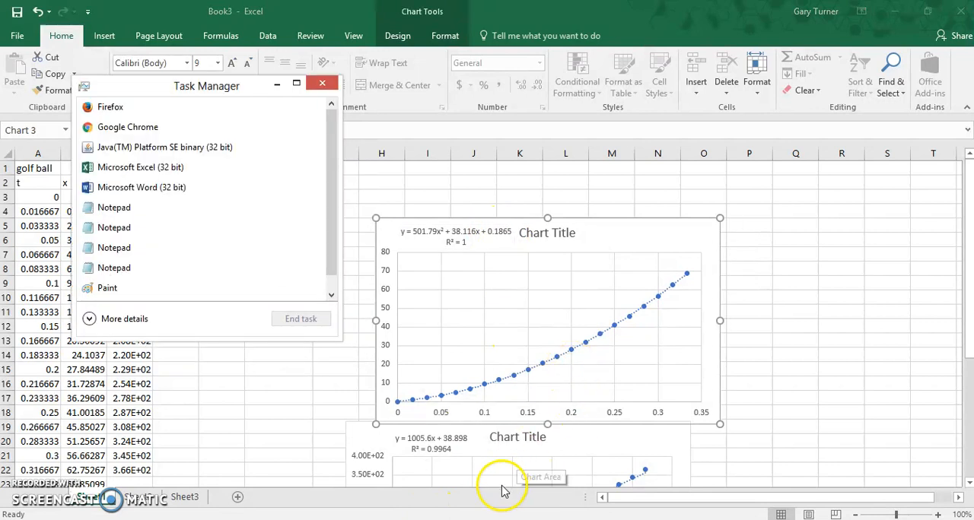
{"action": "left_click", "coordinate": [273, 84]}
{"action": "left_click", "coordinate": [472, 519]}
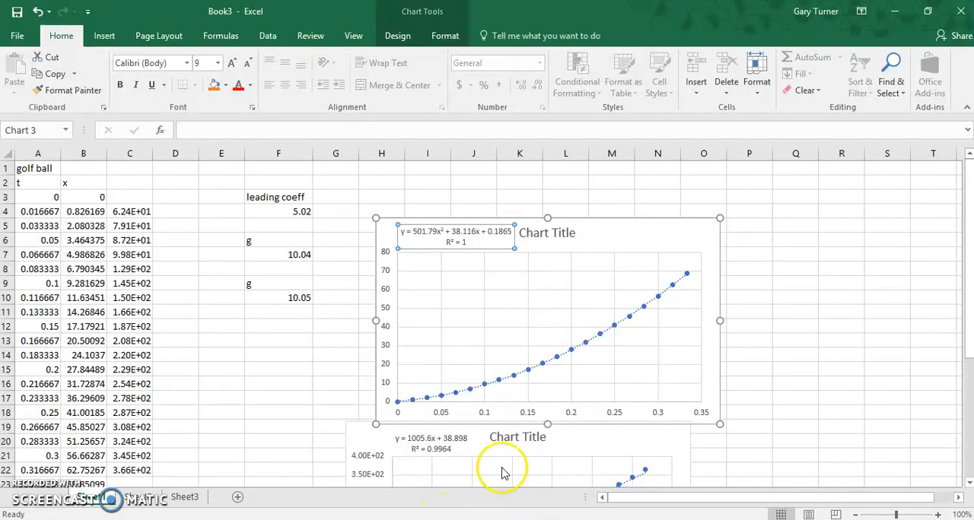
{"action": "left_click_drag", "start_coordinate": [500, 212], "coordinate": [536, 213]}
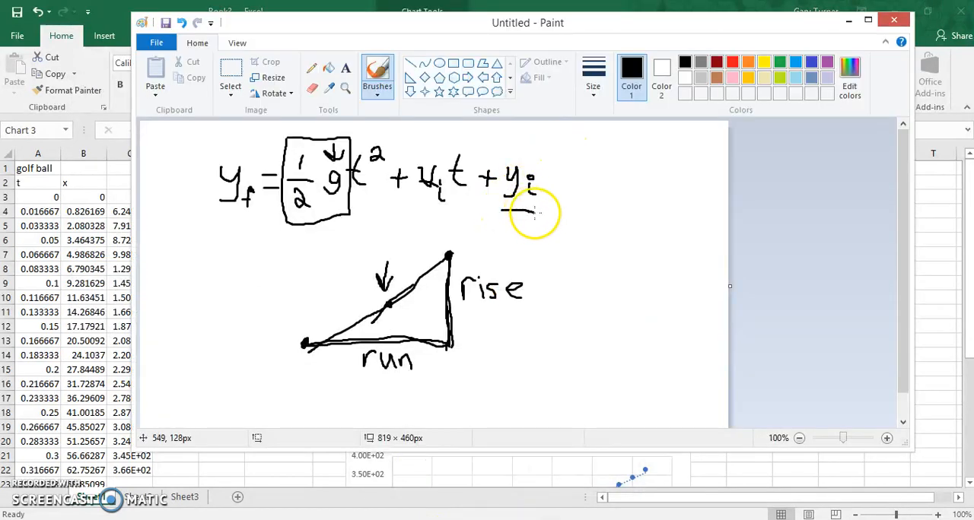
{"action": "left_click", "coordinate": [849, 20]}
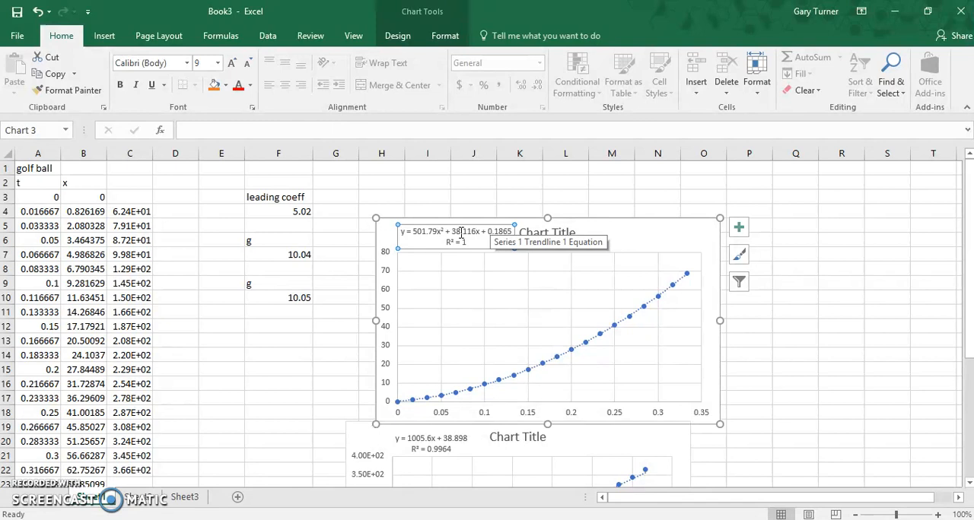
Step: Highlight the quadratic trendline equation in the chart and outline the whole handwritten equation of motion in Paint
{"action": "left_click", "coordinate": [502, 231]}
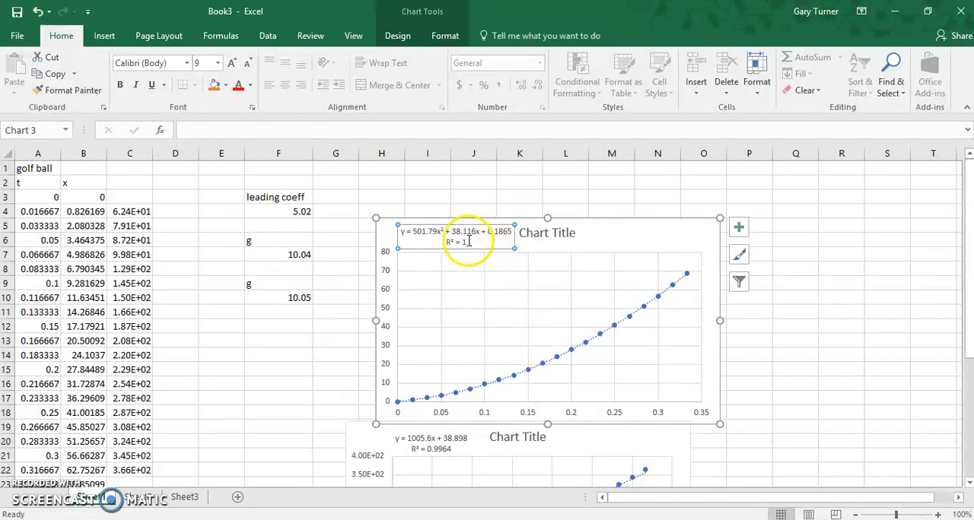
{"action": "left_click_drag", "start_coordinate": [403, 231], "coordinate": [501, 230]}
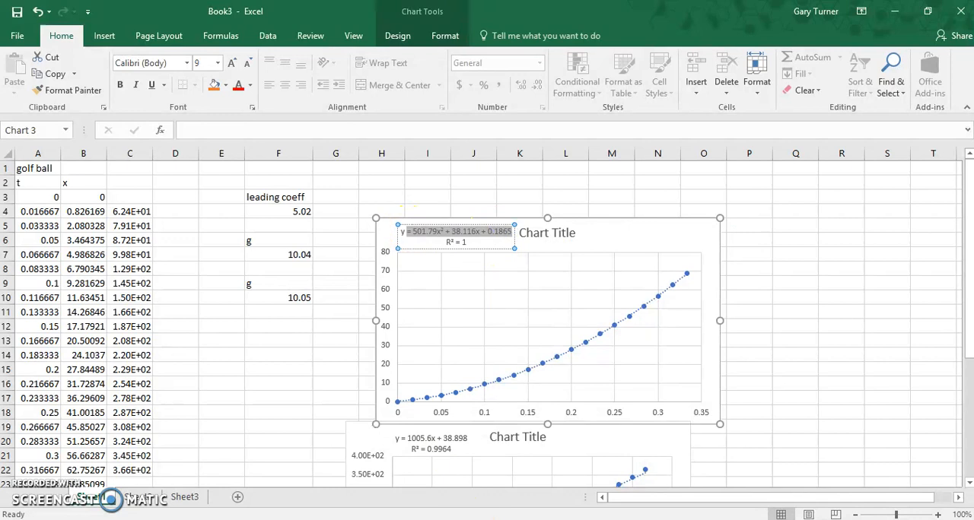
{"action": "key", "text": "alt+Tab"}
{"action": "mouse_move", "coordinate": [200, 128]}
{"action": "left_mouse_down"}
{"action": "mouse_move", "coordinate": [200, 185]}
{"action": "mouse_move", "coordinate": [583, 226]}
{"action": "mouse_move", "coordinate": [570, 135]}
{"action": "mouse_move", "coordinate": [354, 150]}
{"action": "mouse_move", "coordinate": [199, 127]}
{"action": "left_mouse_up"}
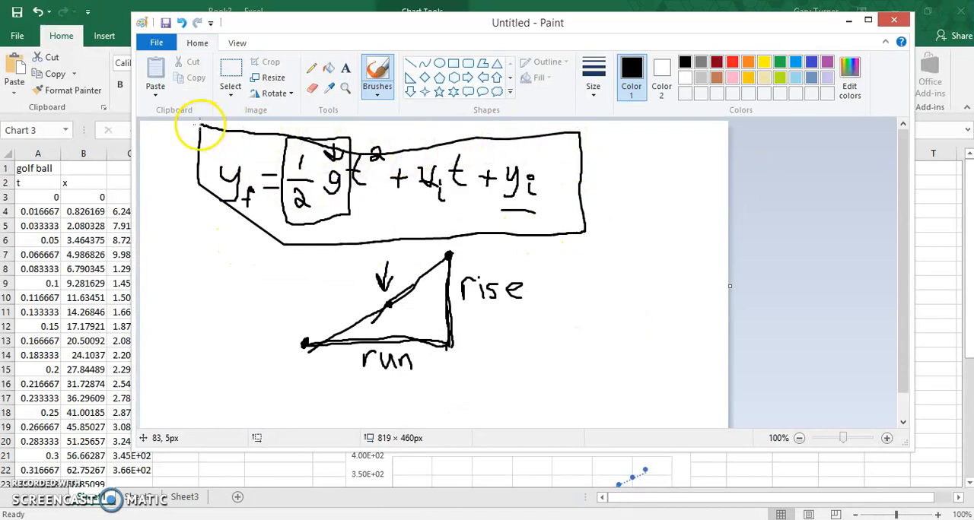
{"action": "left_click", "coordinate": [850, 21]}
Step: Return to the LINEST results below the data and select the empty cell E25 beside them
{"action": "left_click_drag", "start_coordinate": [968, 260], "coordinate": [966, 355]}
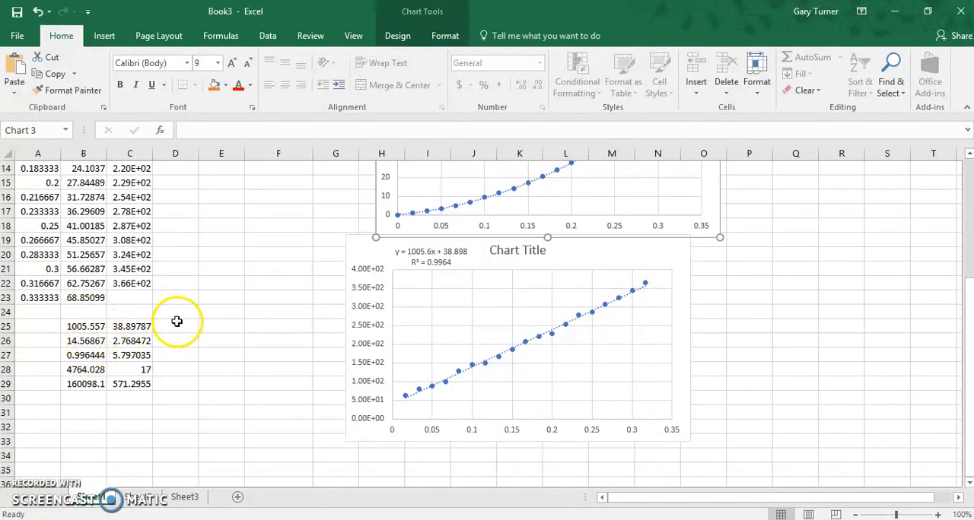
{"action": "left_click", "coordinate": [230, 323]}
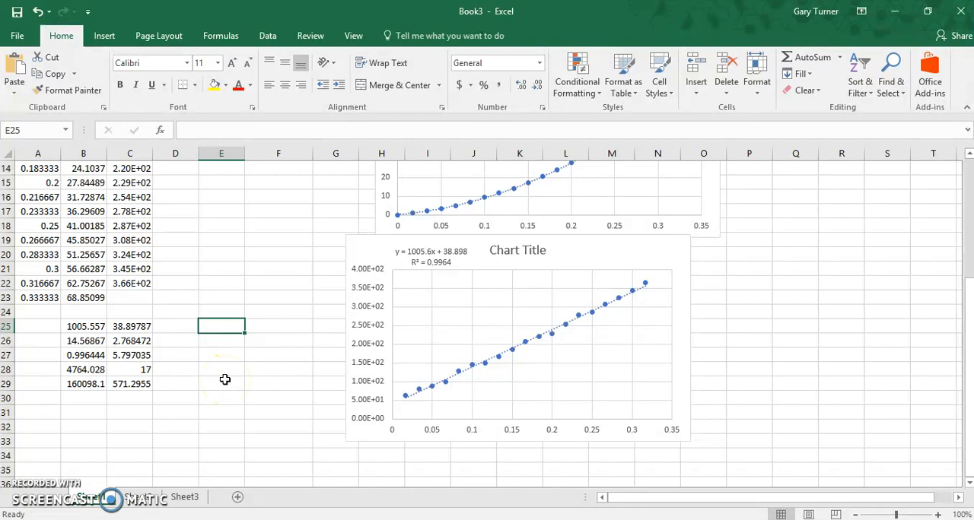
Step: Enter 10.06 in cell E25 and 0.15 in cell E26, beside the LINEST results
{"action": "type", "text": "10.06"}
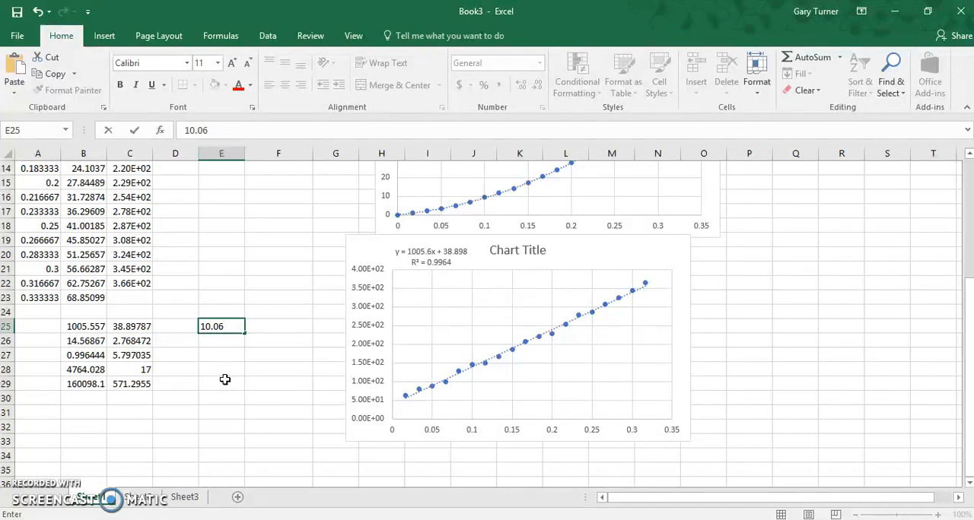
{"action": "left_click", "coordinate": [224, 344]}
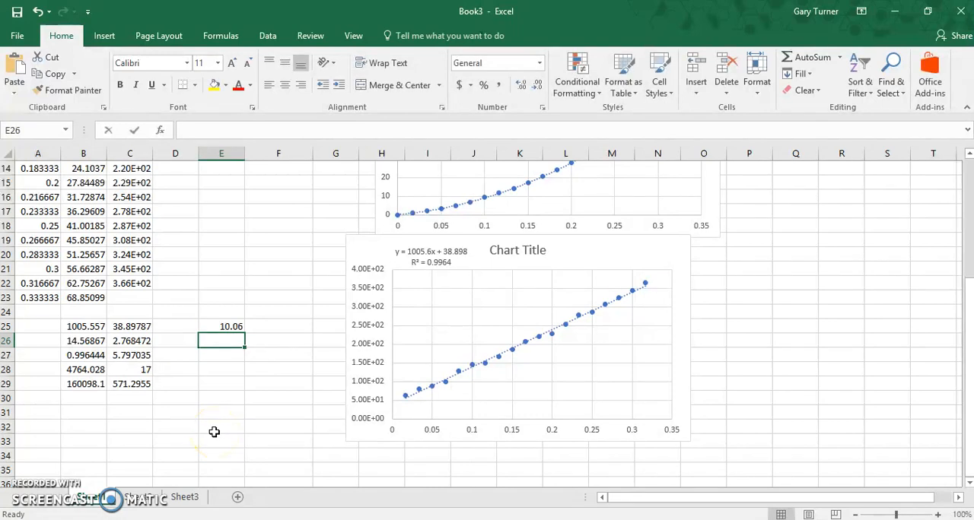
{"action": "type", "text": ".15"}
{"action": "left_click", "coordinate": [289, 398]}
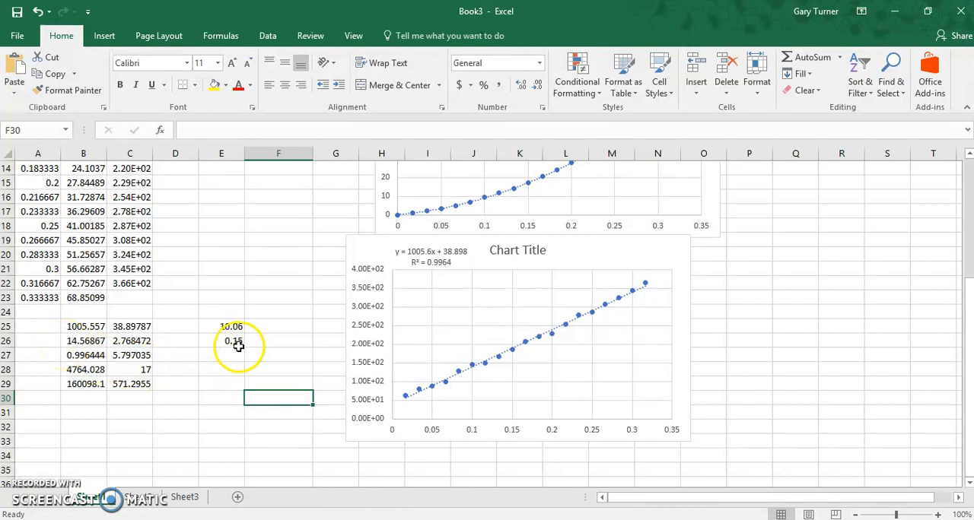
{"action": "left_click", "coordinate": [278, 325]}
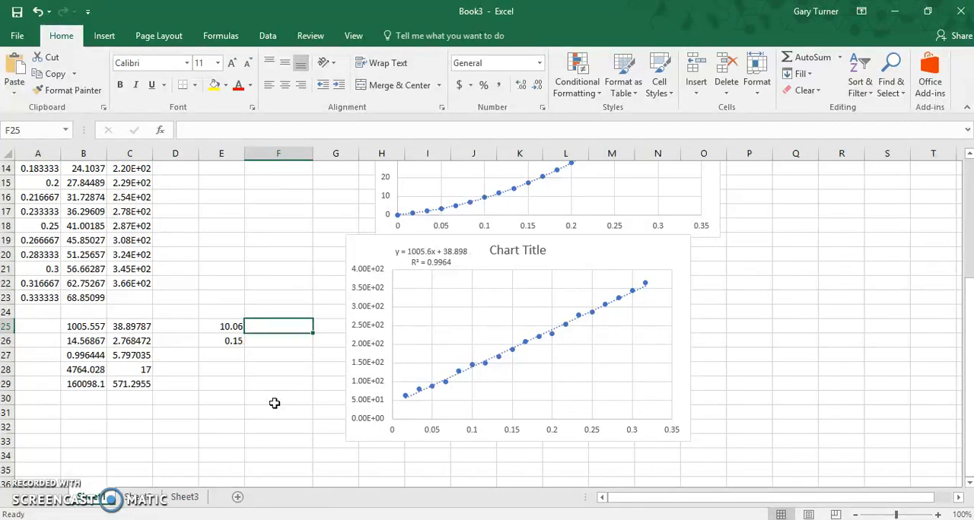
Step: Add the label "Max g" in cell E28, below the two entered values
{"action": "left_click", "coordinate": [230, 369]}
{"action": "type", "text": "Max A"}
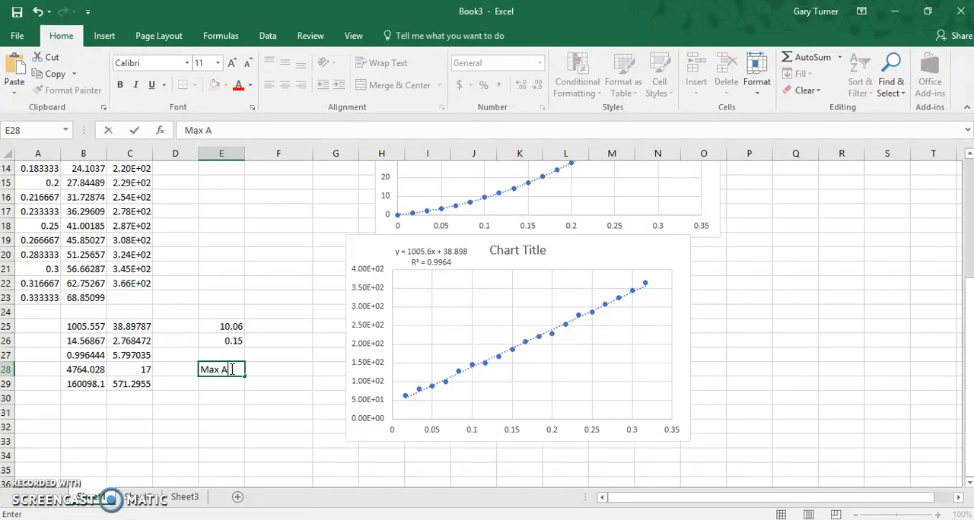
{"action": "key", "text": "BackSpace"}
{"action": "type", "text": "g"}
Step: Calculate the maximum g in cell E29 with the formula =E25+E26
{"action": "left_click", "coordinate": [228, 388]}
{"action": "type", "text": "="}
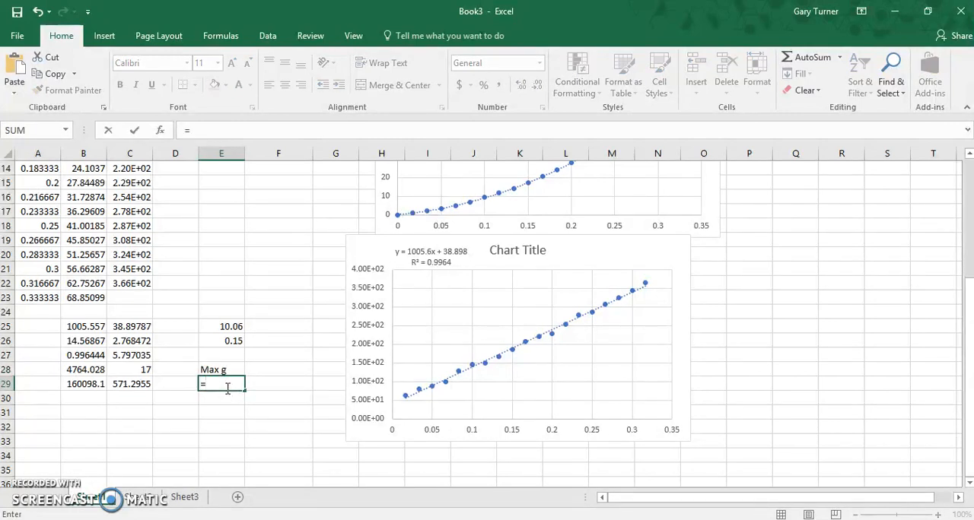
{"action": "left_click", "coordinate": [225, 326]}
{"action": "type", "text": "+"}
{"action": "left_click", "coordinate": [223, 341]}
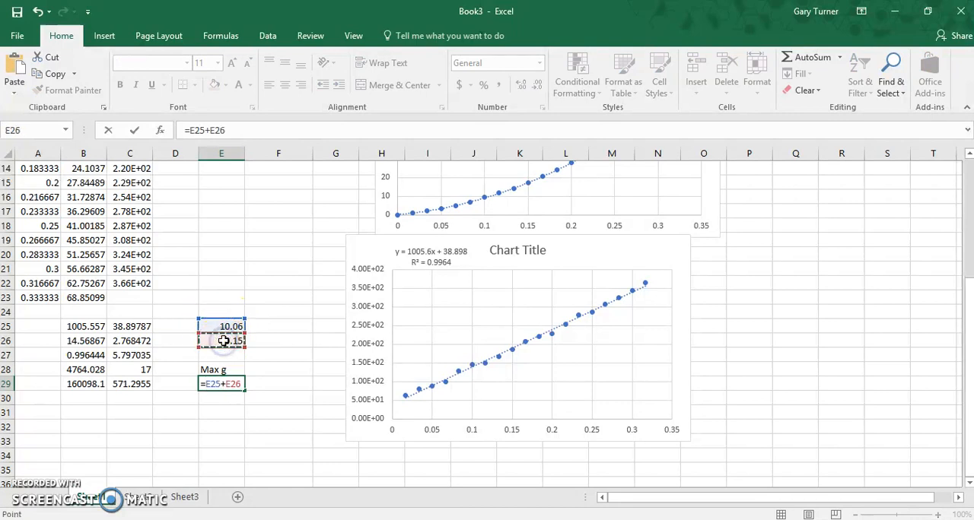
{"action": "key", "text": "Return"}
Step: Add the label "Min g" in cell E31, below the maximum g result
{"action": "left_click", "coordinate": [222, 415]}
{"action": "type", "text": "Min g"}
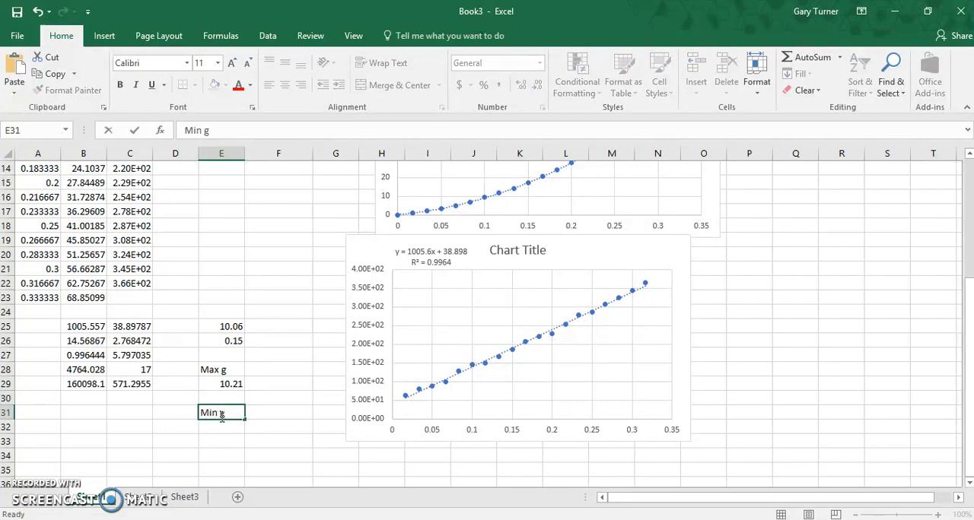
{"action": "key", "text": "Return"}
Step: Calculate the minimum g in cell E32 with the formula =E25-E26
{"action": "left_click", "coordinate": [230, 326]}
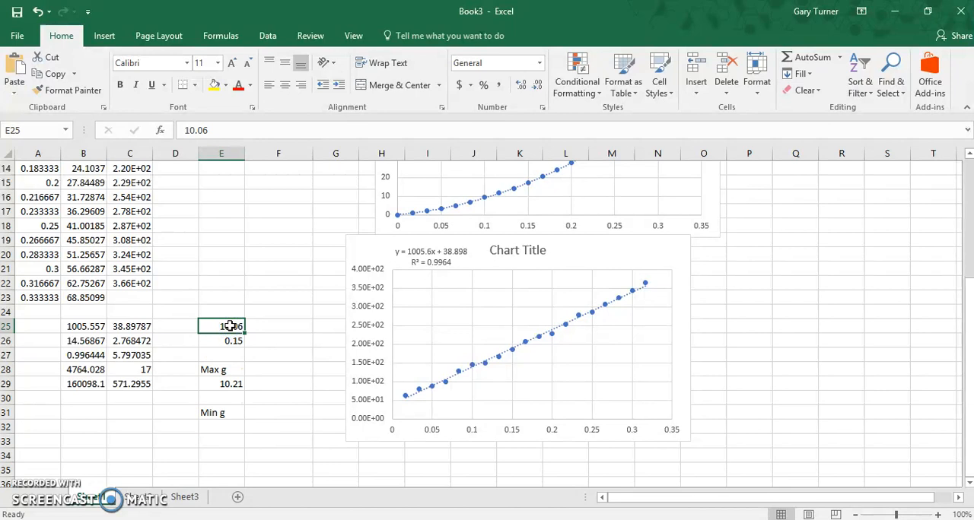
{"action": "left_click", "coordinate": [232, 426]}
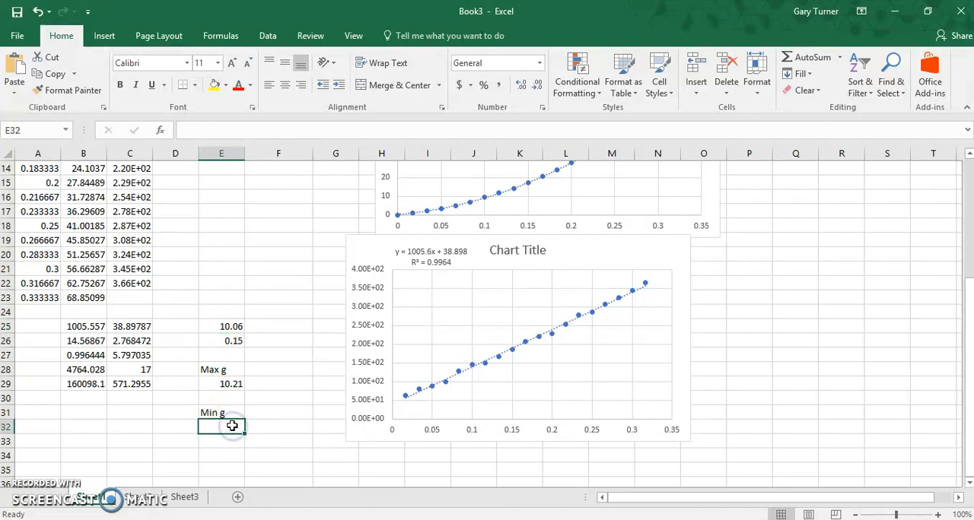
{"action": "type", "text": "="}
{"action": "left_click", "coordinate": [221, 326]}
{"action": "type", "text": "-"}
{"action": "left_click", "coordinate": [217, 340]}
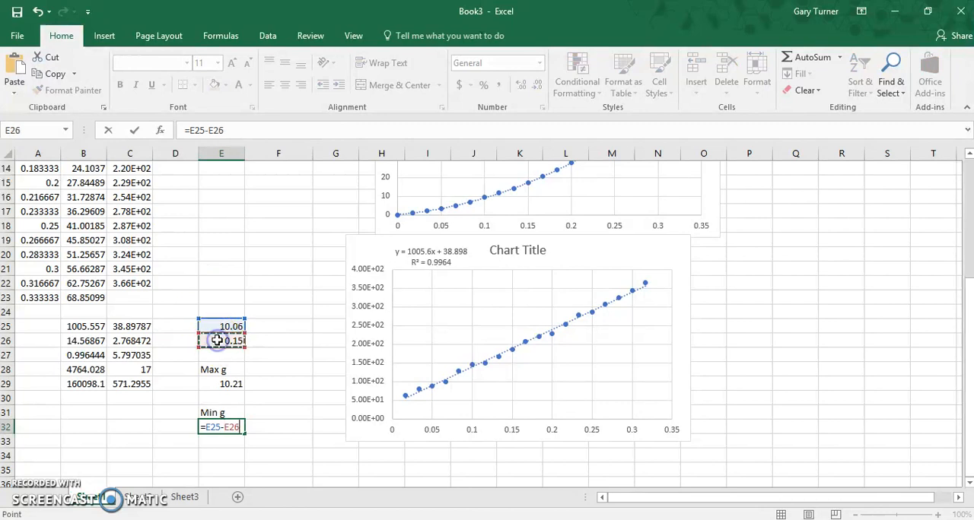
{"action": "key", "text": "Return"}
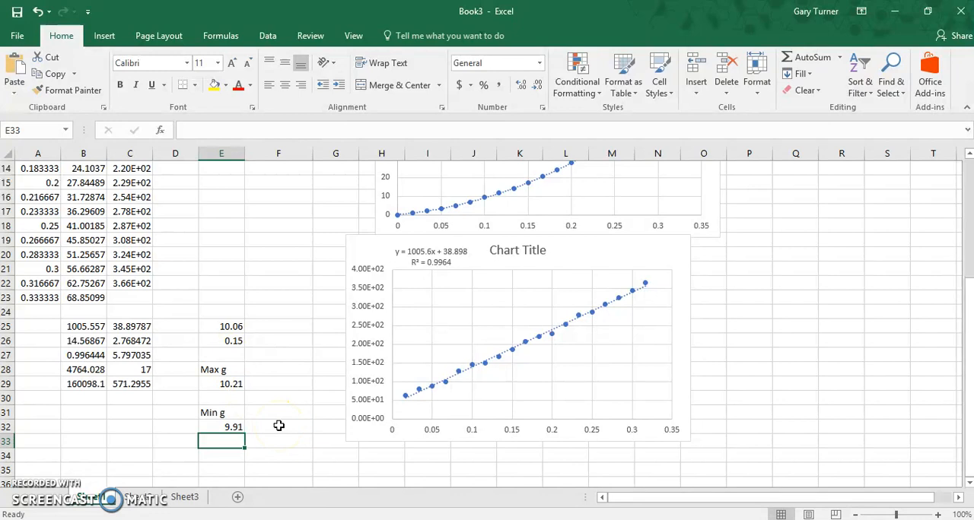
Step: Compare the maximum g in E29 and the minimum g in E32 with the g value in E25
{"action": "left_click", "coordinate": [237, 384]}
{"action": "left_click", "coordinate": [238, 431]}
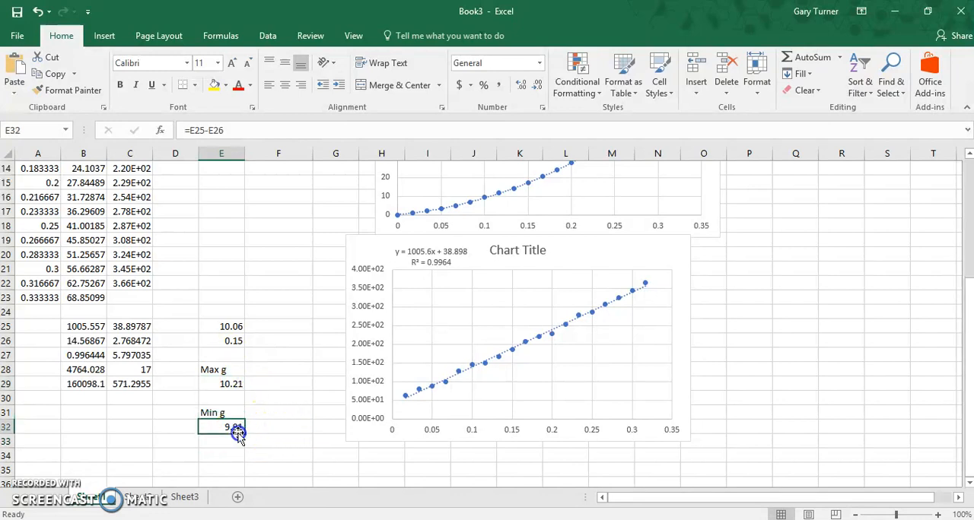
{"action": "left_click", "coordinate": [242, 383]}
{"action": "left_click", "coordinate": [239, 428]}
{"action": "left_click", "coordinate": [235, 383]}
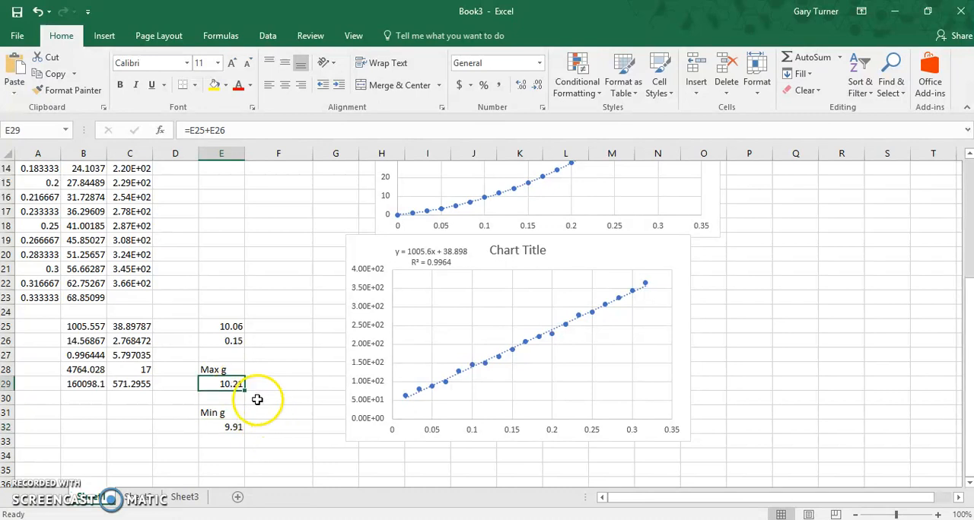
{"action": "left_click", "coordinate": [212, 326]}
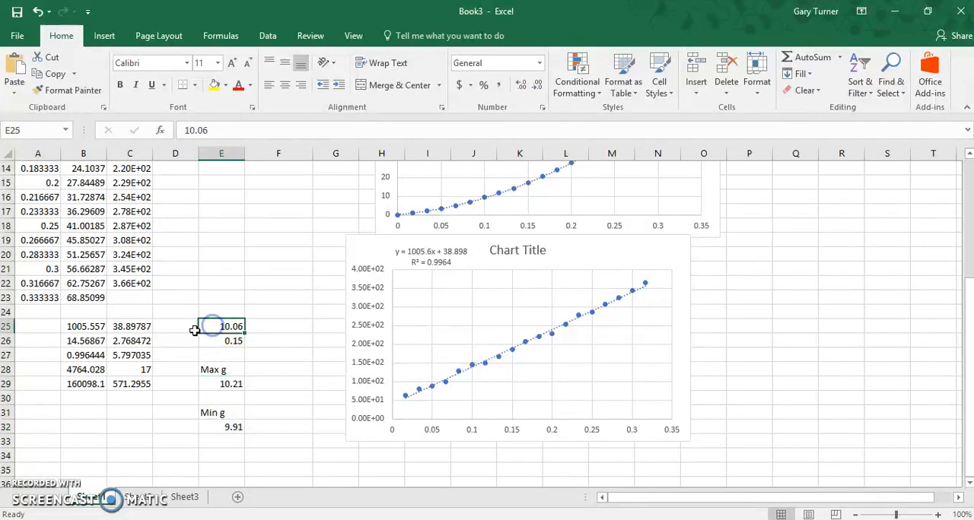
{"action": "left_click", "coordinate": [201, 383]}
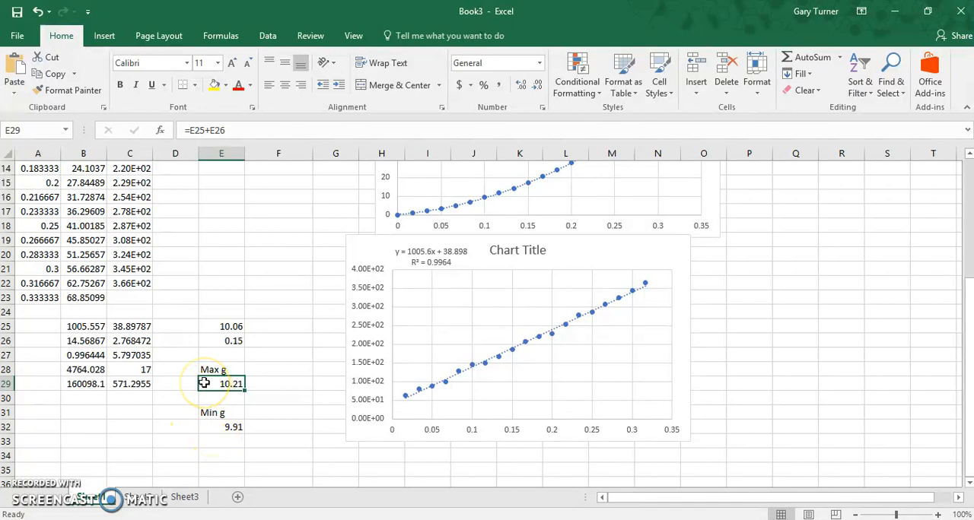
{"action": "left_click", "coordinate": [222, 428]}
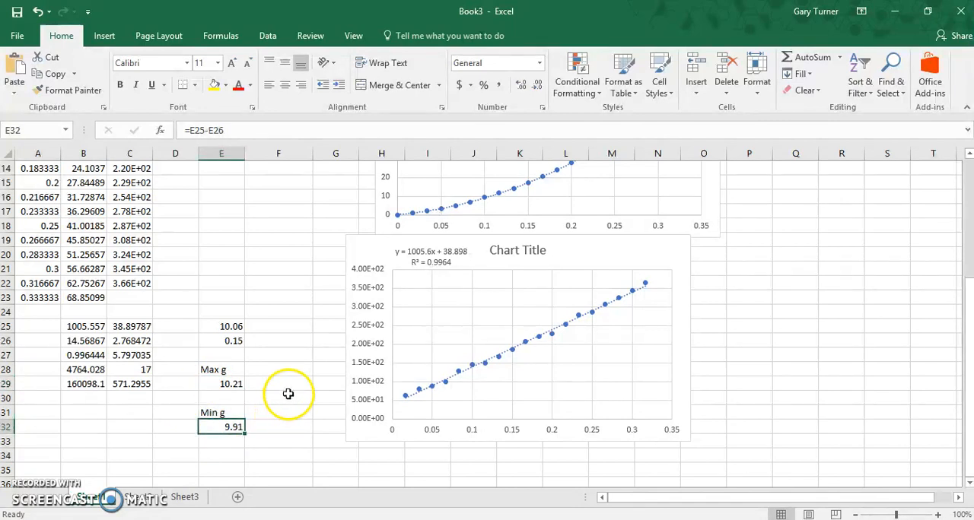
{"action": "left_click", "coordinate": [288, 394]}
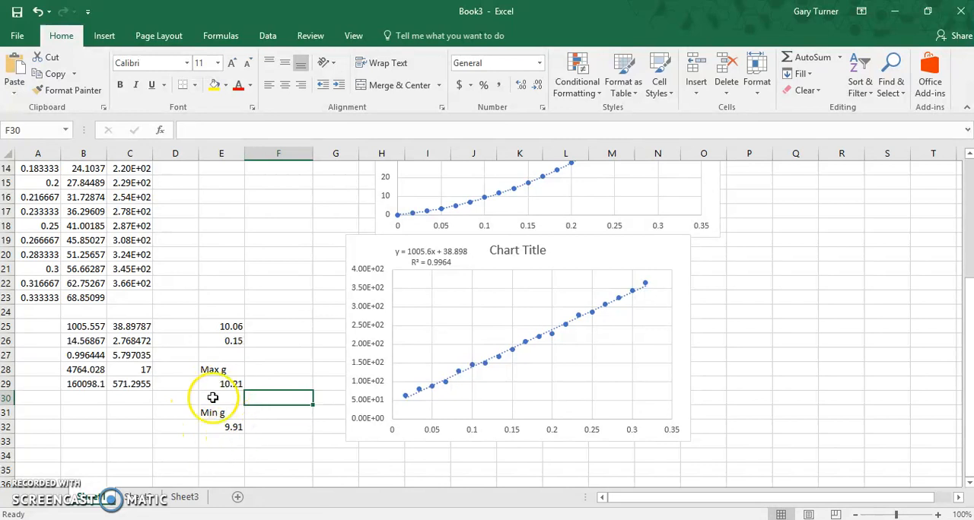
{"action": "left_click", "coordinate": [298, 358]}
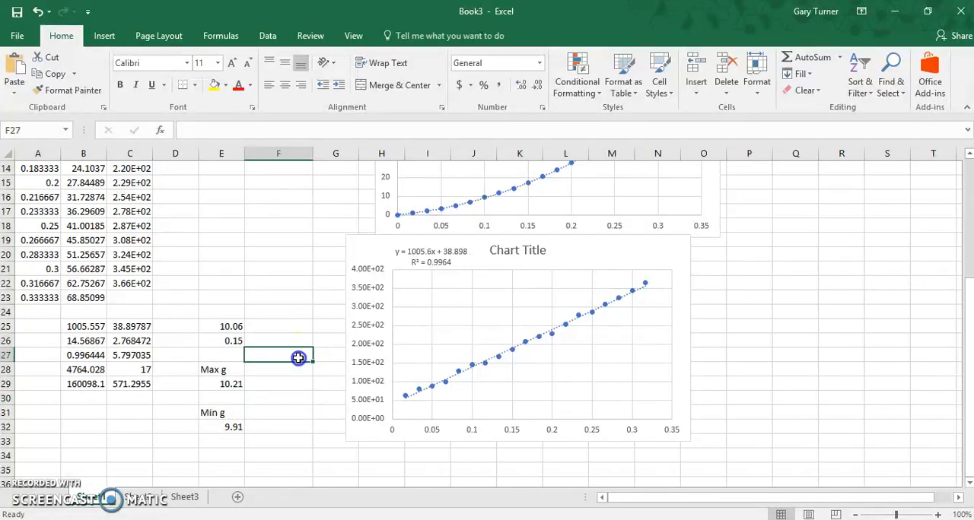
{"action": "left_click", "coordinate": [282, 401]}
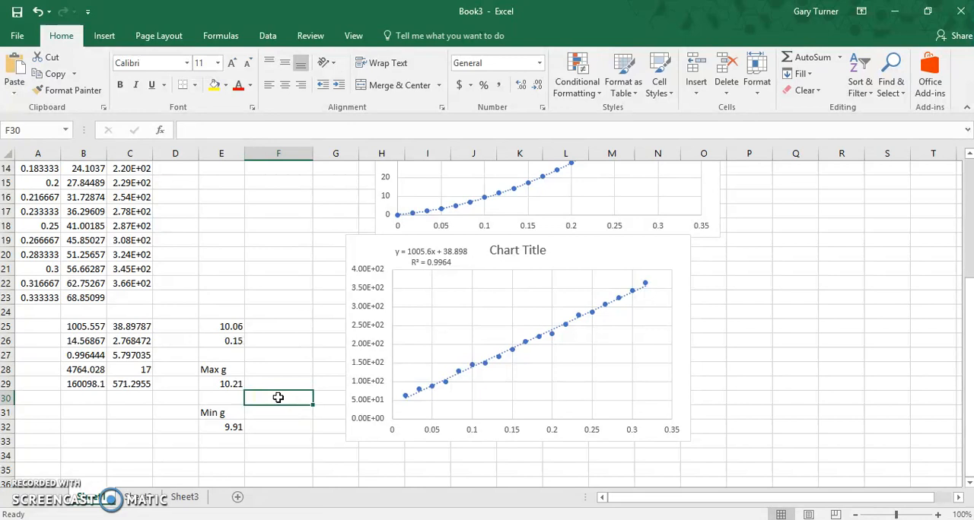
{"action": "left_click", "coordinate": [277, 326]}
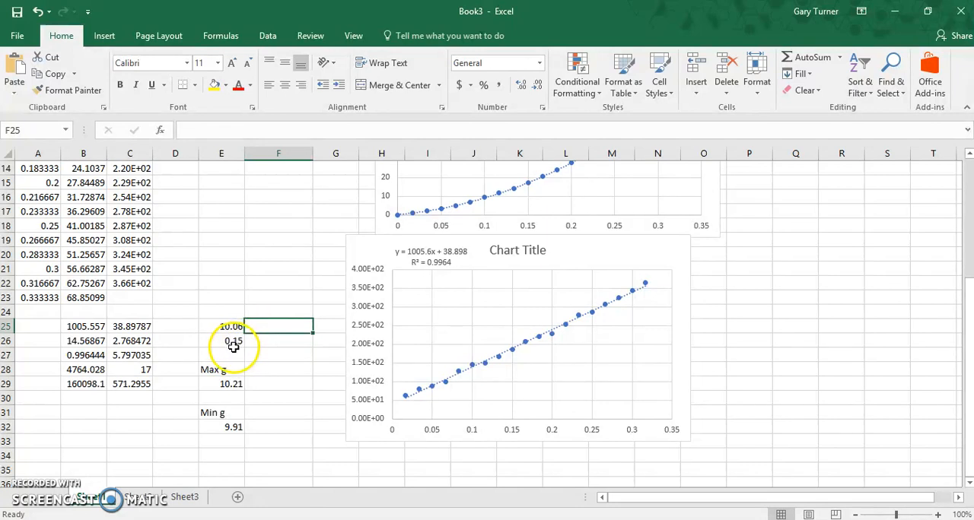
{"action": "left_click", "coordinate": [279, 341]}
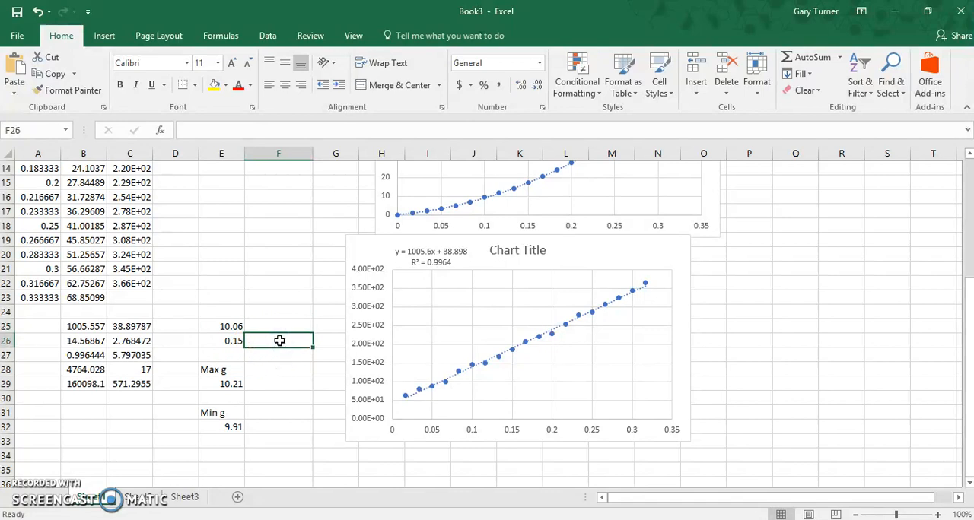
Step: Review the earlier g estimates in column F near the start of the sheet against the g value and uncertainty in E25 and E26
{"action": "scroll", "coordinate": [285, 316], "scroll_direction": "up", "scroll_amount": 2}
{"action": "scroll", "coordinate": [286, 315], "scroll_direction": "up", "scroll_amount": 3}
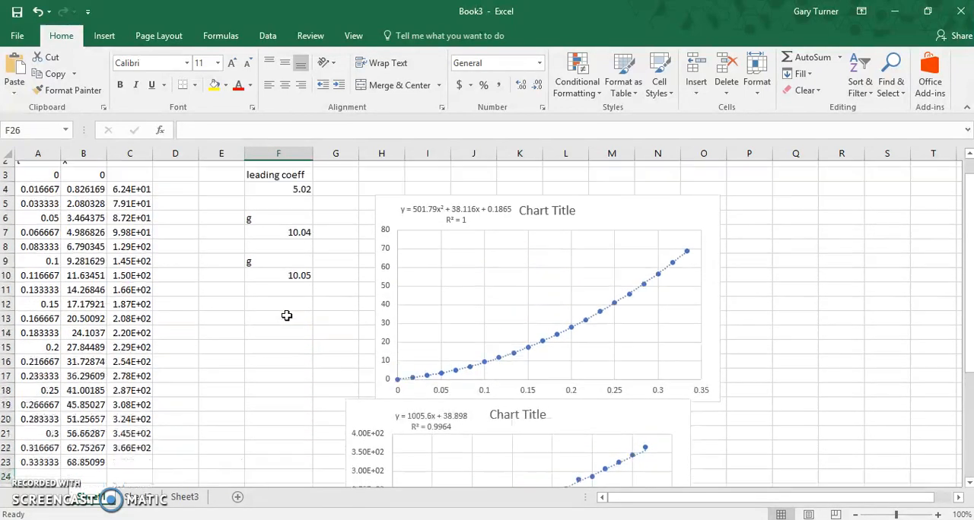
{"action": "scroll", "coordinate": [286, 315], "scroll_direction": "down", "scroll_amount": 3}
{"action": "scroll", "coordinate": [286, 315], "scroll_direction": "down", "scroll_amount": 1}
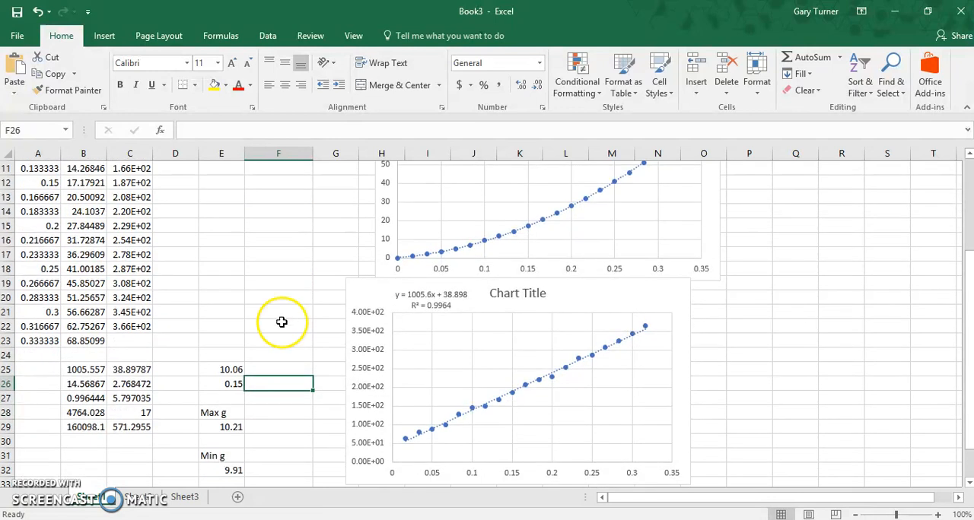
{"action": "scroll", "coordinate": [284, 318], "scroll_direction": "down", "scroll_amount": 1}
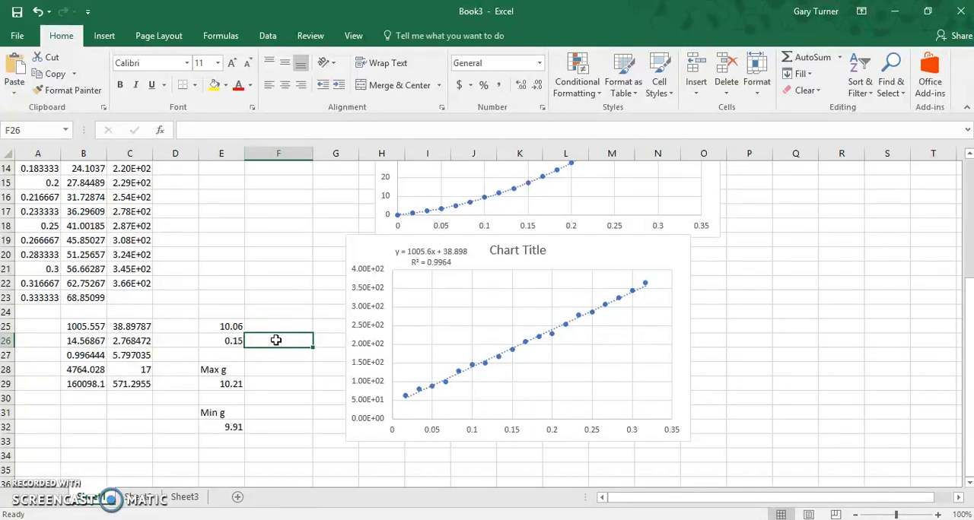
{"action": "left_click", "coordinate": [237, 342]}
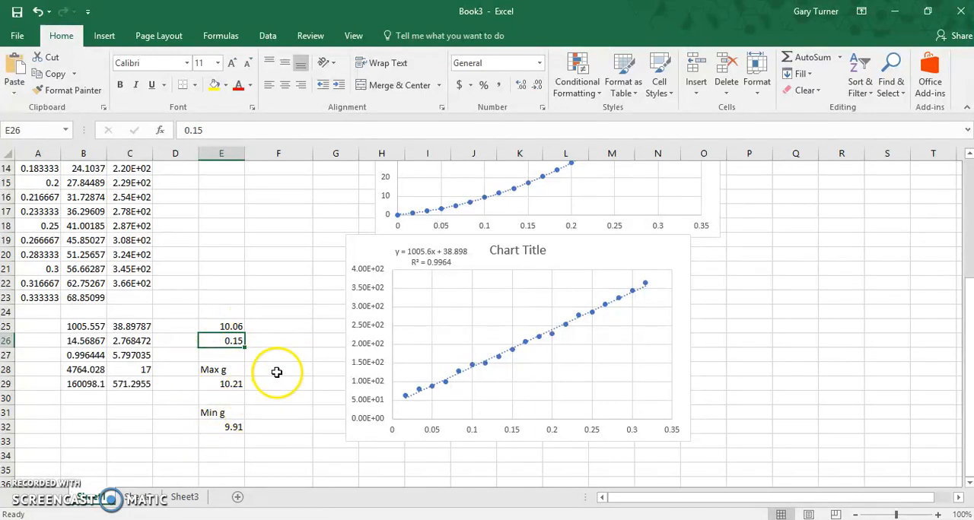
{"action": "left_click", "coordinate": [273, 397]}
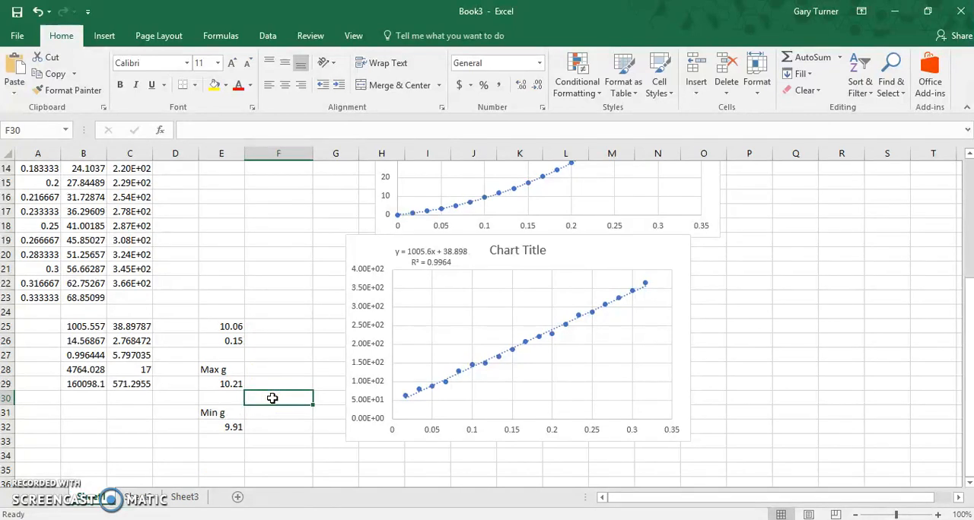
{"action": "scroll", "coordinate": [280, 338], "scroll_direction": "up", "scroll_amount": 5}
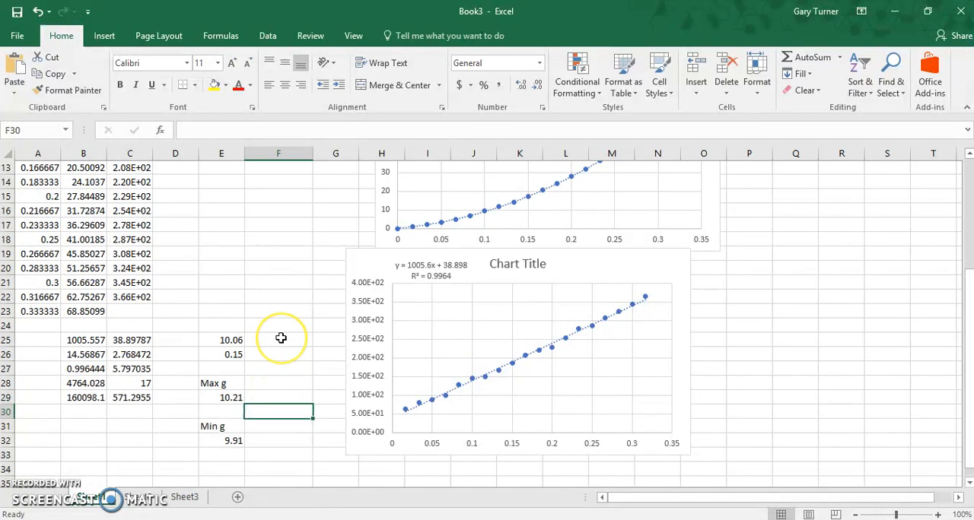